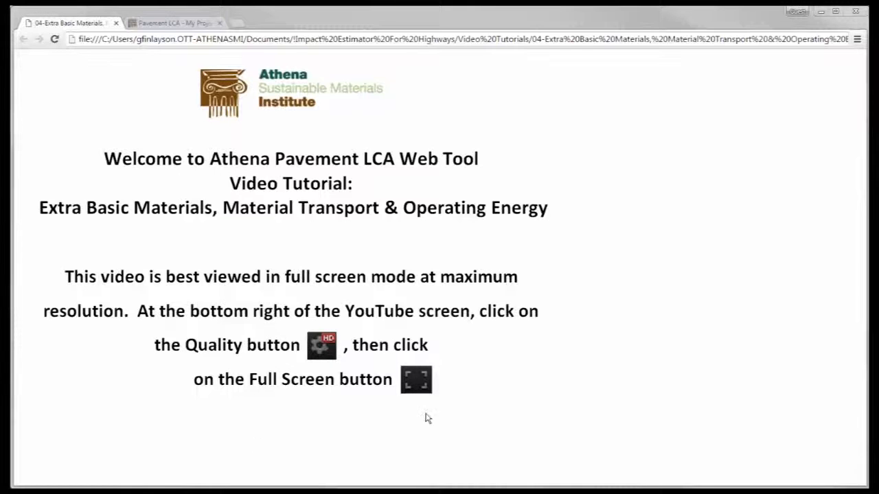
- Open the saved Tutorial HMA project in the Pavement LCA site and go to its basic materials
{"action": "left_click", "coordinate": [186, 25]}
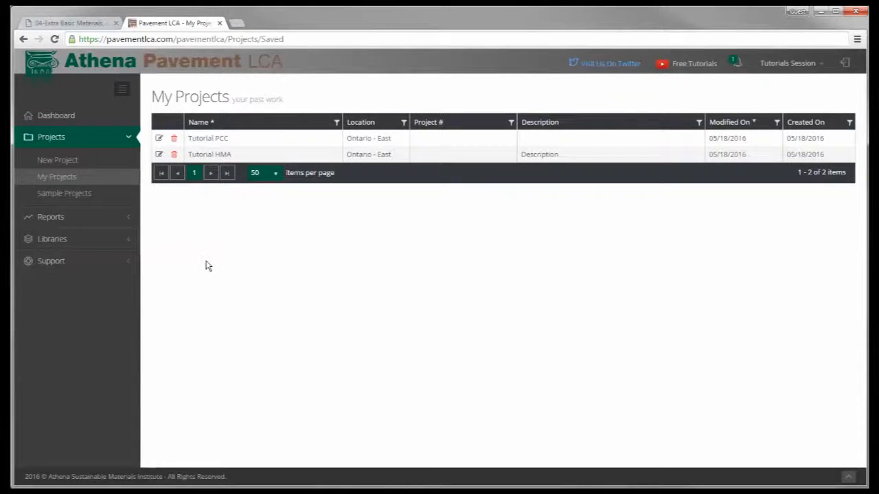
{"action": "left_click", "coordinate": [160, 155]}
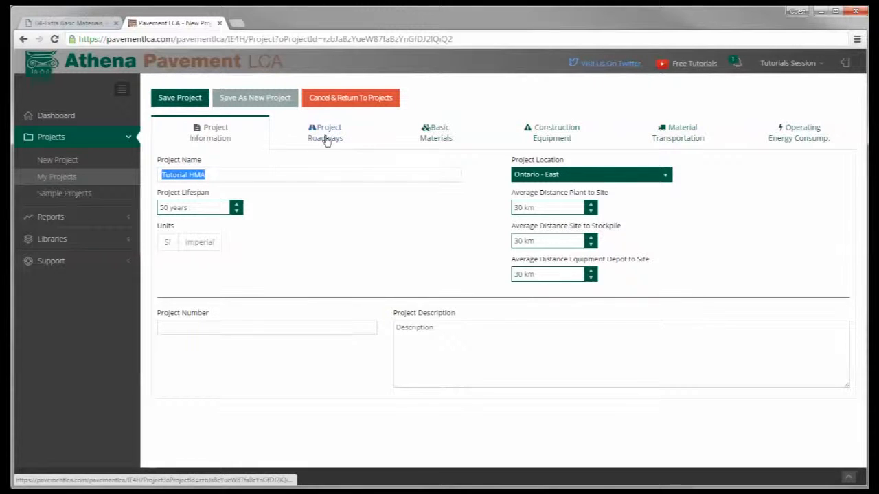
{"action": "left_click", "coordinate": [383, 236]}
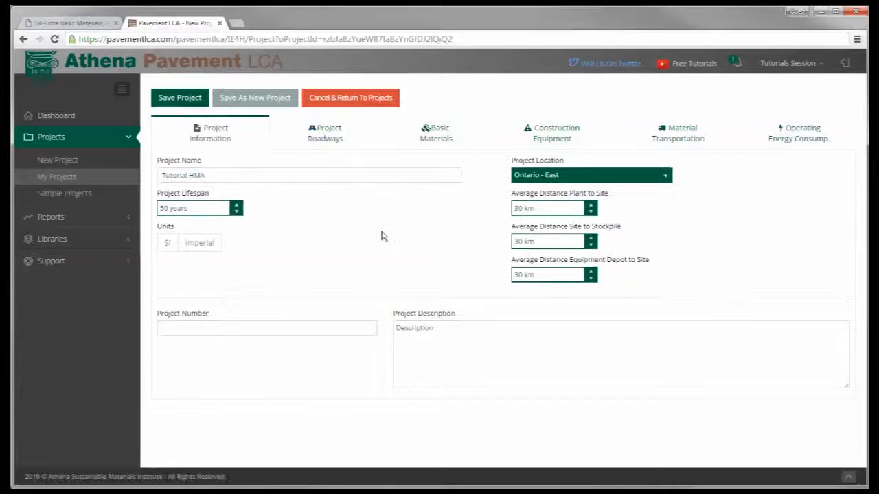
{"action": "left_click", "coordinate": [435, 134]}
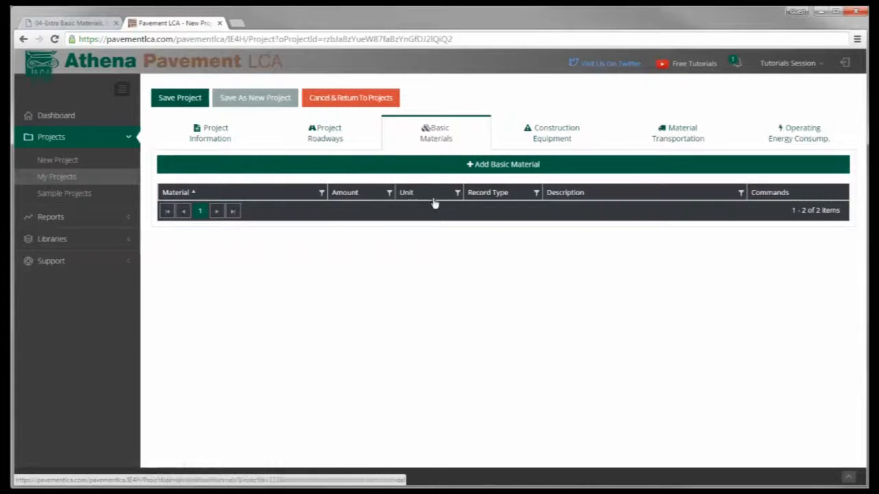
- Add 10 m3 of Clear Stone 9.5 from Base & Sub-Base Aggregates as an extra basic material
{"action": "left_click", "coordinate": [495, 169]}
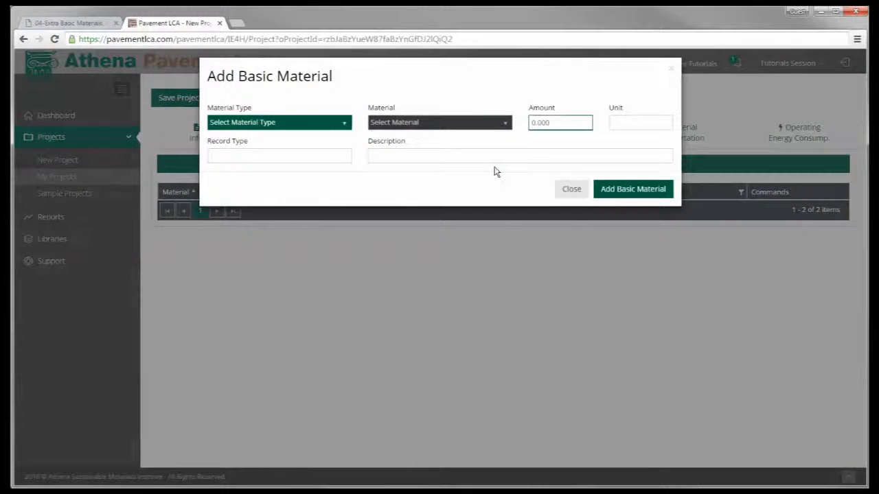
{"action": "left_click", "coordinate": [345, 127]}
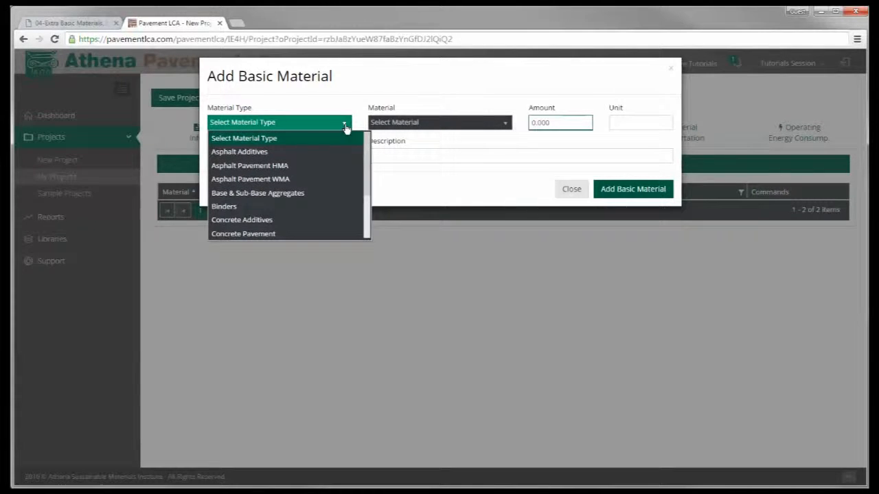
{"action": "left_click", "coordinate": [302, 194]}
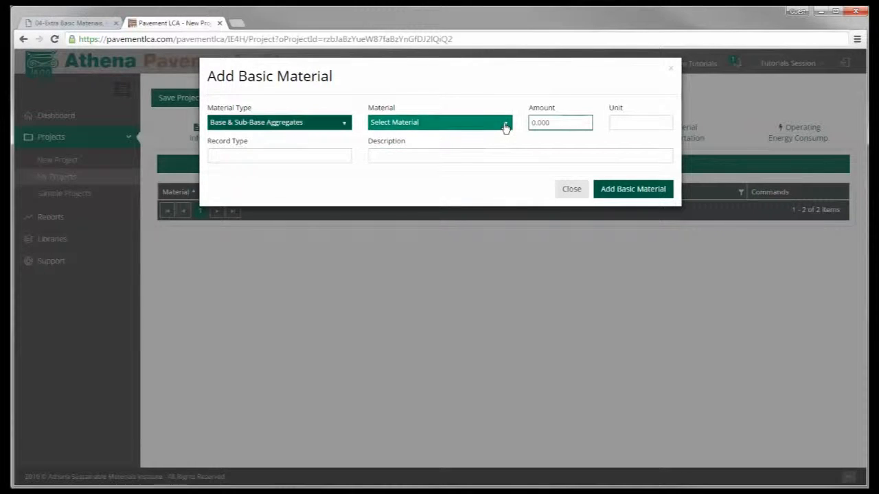
{"action": "left_click", "coordinate": [505, 127]}
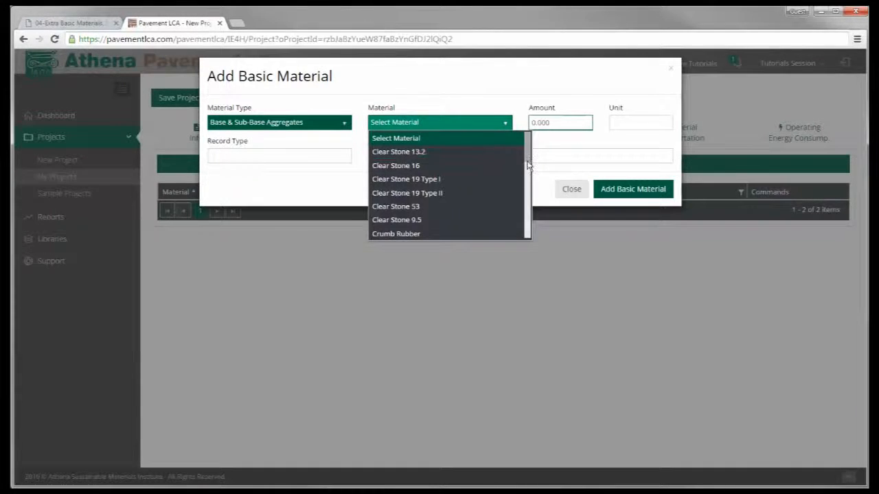
{"action": "mouse_move", "coordinate": [527, 160]}
{"action": "left_mouse_down"}
{"action": "mouse_move", "coordinate": [529, 210]}
{"action": "mouse_move", "coordinate": [529, 170]}
{"action": "left_mouse_up"}
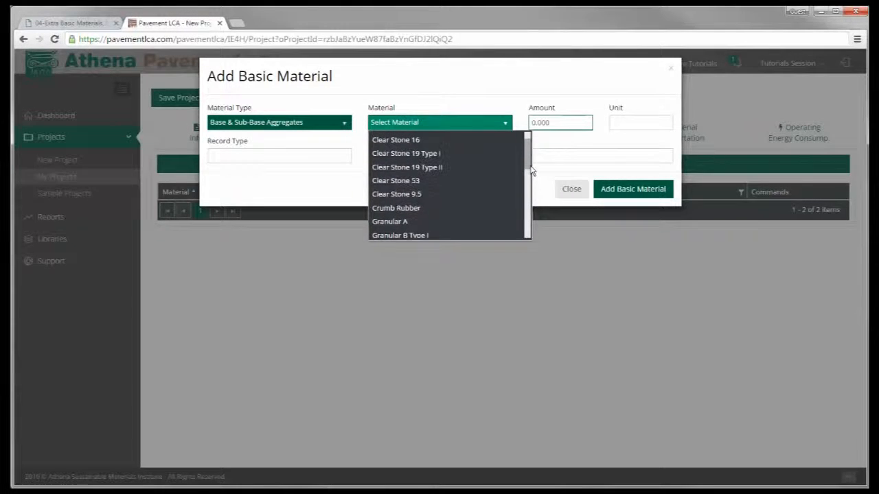
{"action": "left_click", "coordinate": [414, 195]}
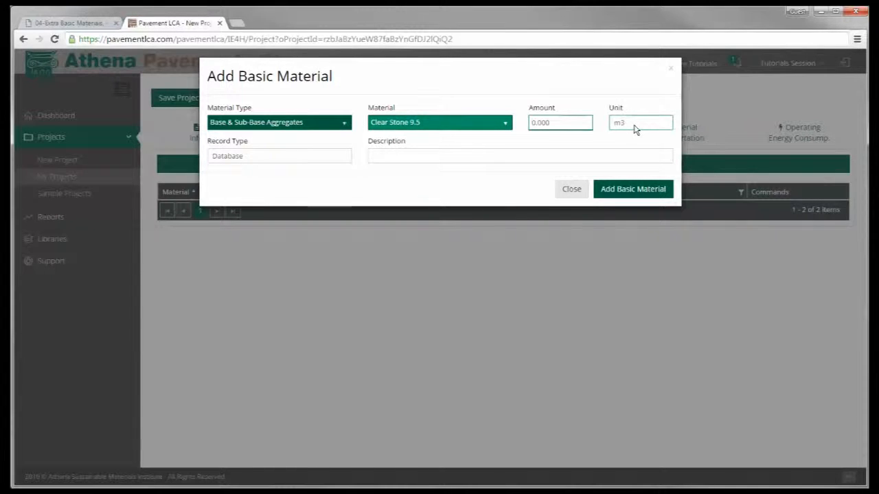
{"action": "left_click", "coordinate": [559, 122]}
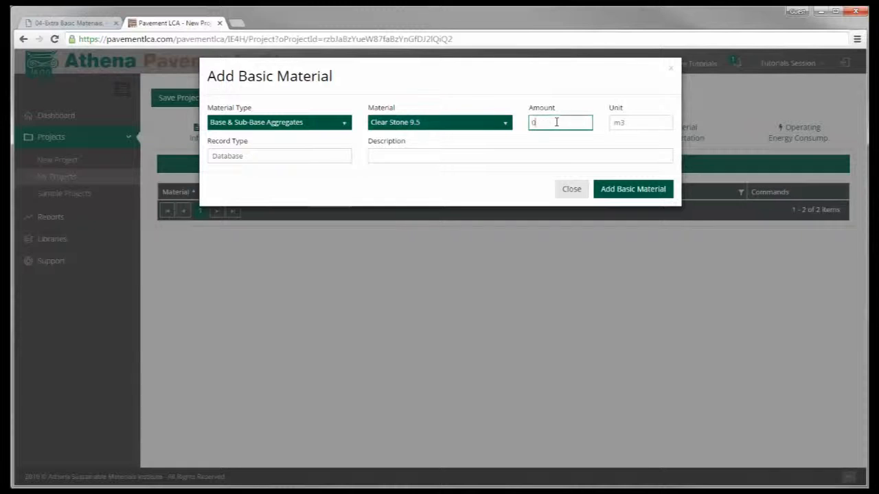
{"action": "left_click_drag", "start_coordinate": [557, 122], "coordinate": [525, 127]}
{"action": "left_click", "coordinate": [613, 196]}
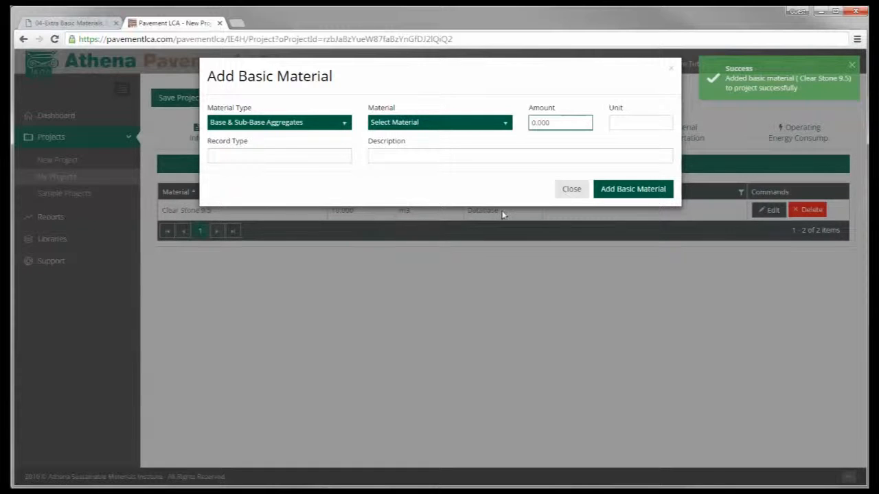
- Add 50 m3 of DFC from Asphalt Pavement HMA as a second basic material and finish adding materials
{"action": "left_click", "coordinate": [345, 125]}
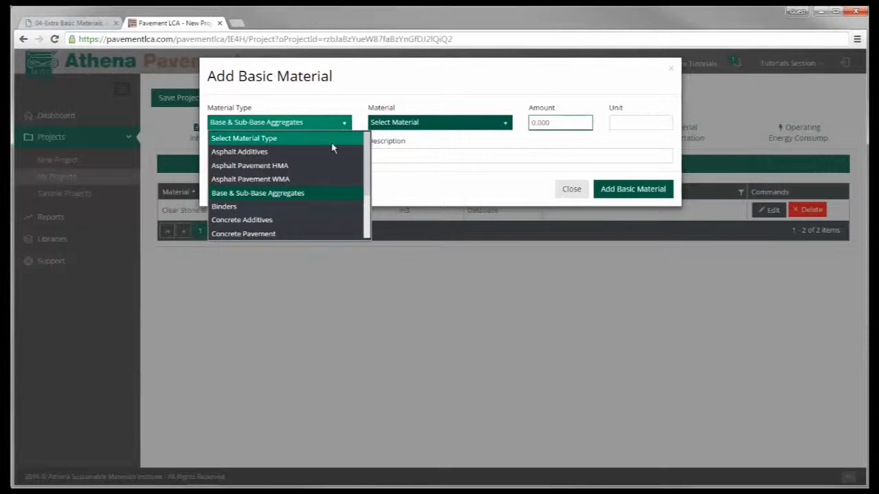
{"action": "left_click", "coordinate": [321, 164]}
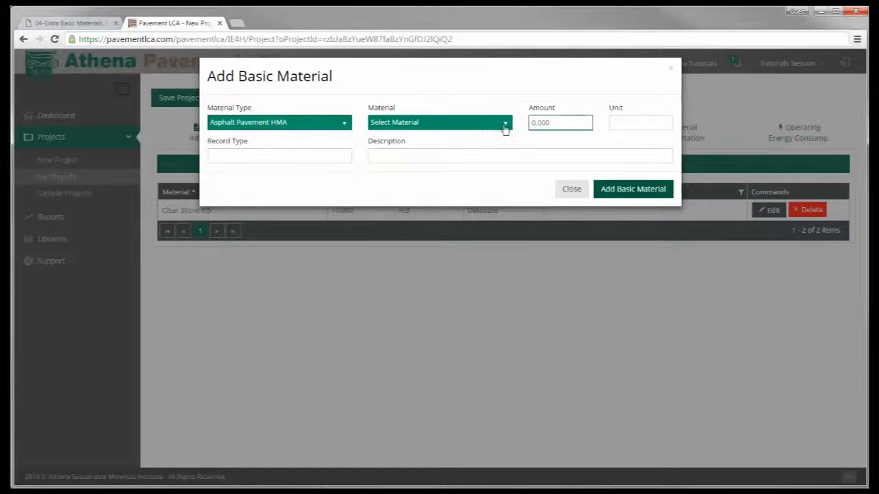
{"action": "left_click", "coordinate": [504, 125]}
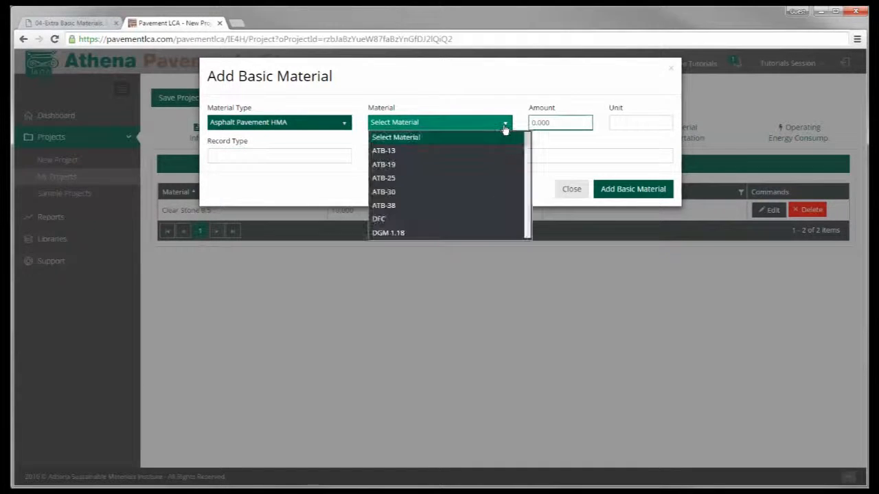
{"action": "left_click", "coordinate": [502, 220]}
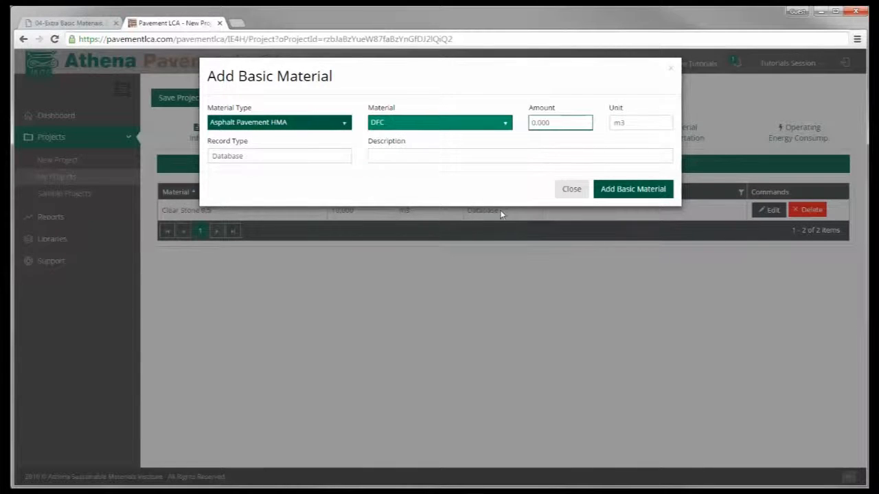
{"action": "left_click", "coordinate": [551, 122]}
{"action": "type", "text": "0"}
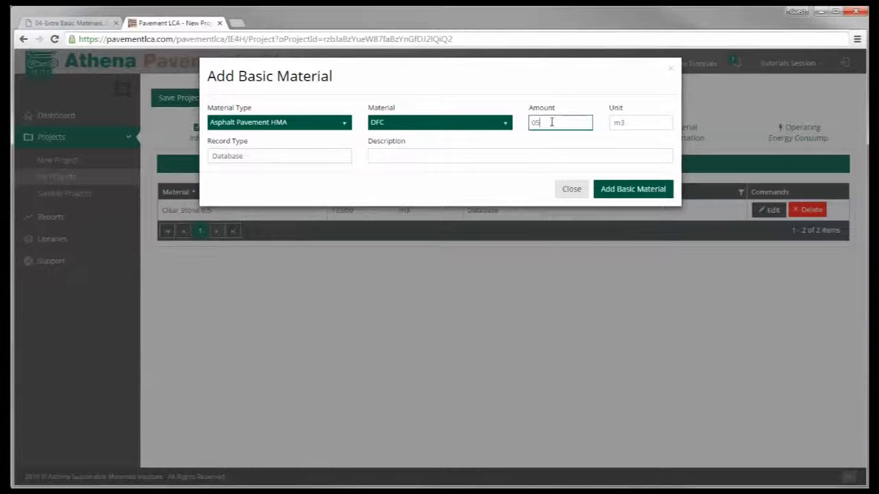
{"action": "left_click", "coordinate": [627, 197]}
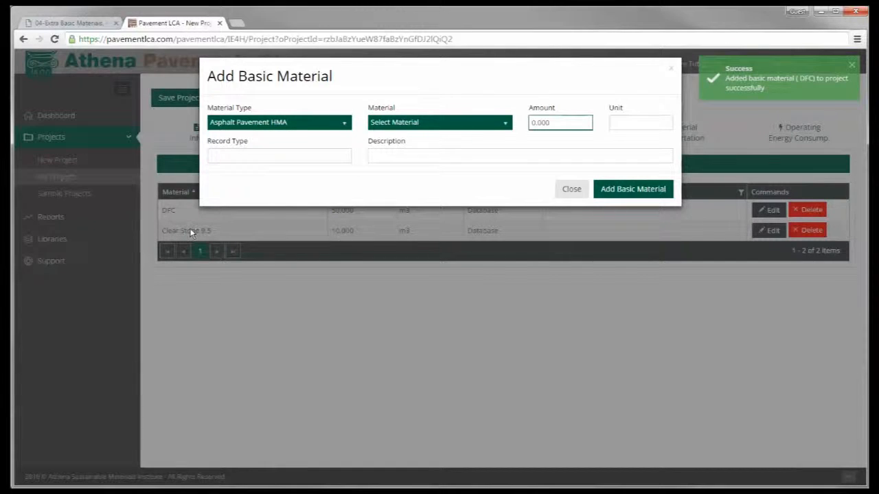
{"action": "left_click", "coordinate": [572, 190]}
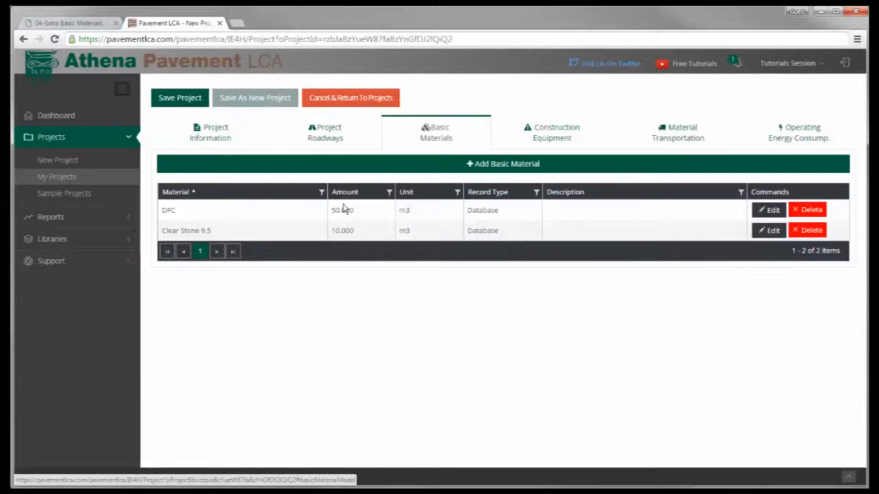
- Save the project and generate the Bill of Materials report for Tutorial HMA
{"action": "left_click", "coordinate": [186, 98]}
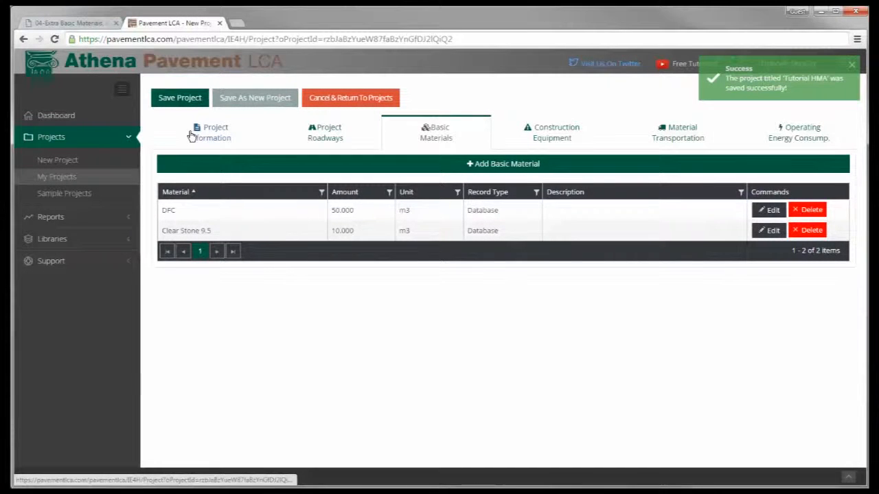
{"action": "left_click", "coordinate": [43, 216]}
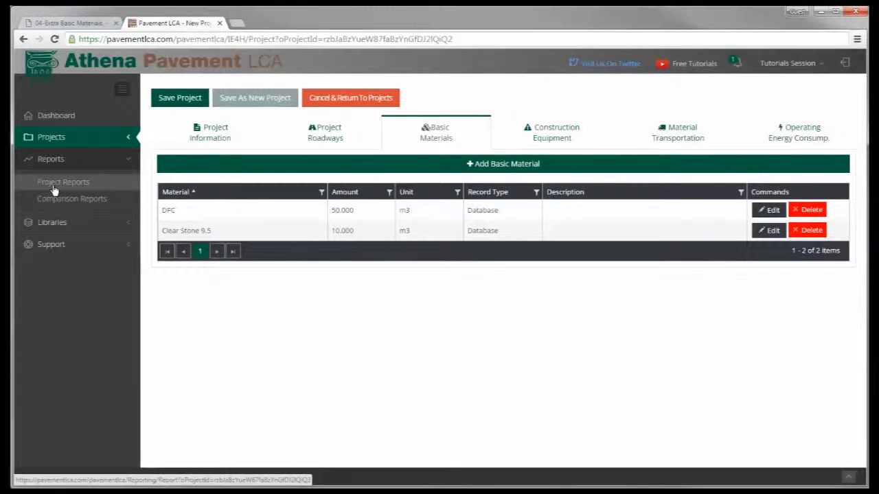
{"action": "left_click", "coordinate": [54, 190]}
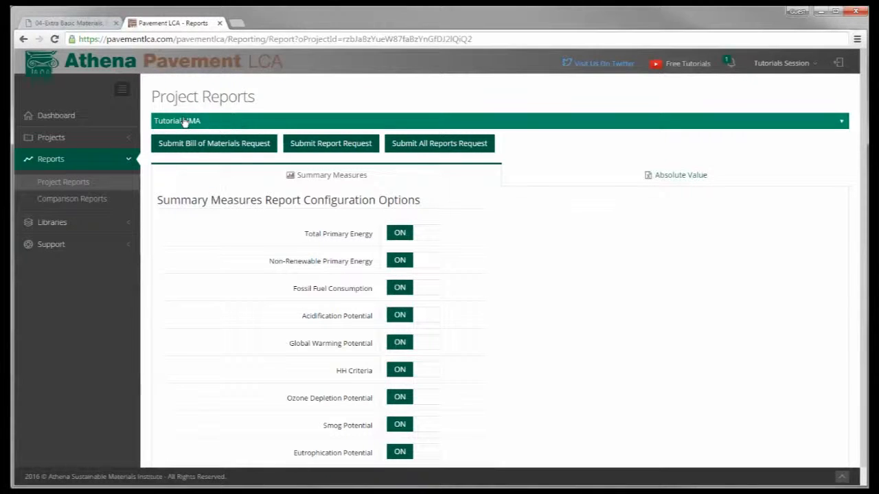
{"action": "left_click", "coordinate": [233, 151]}
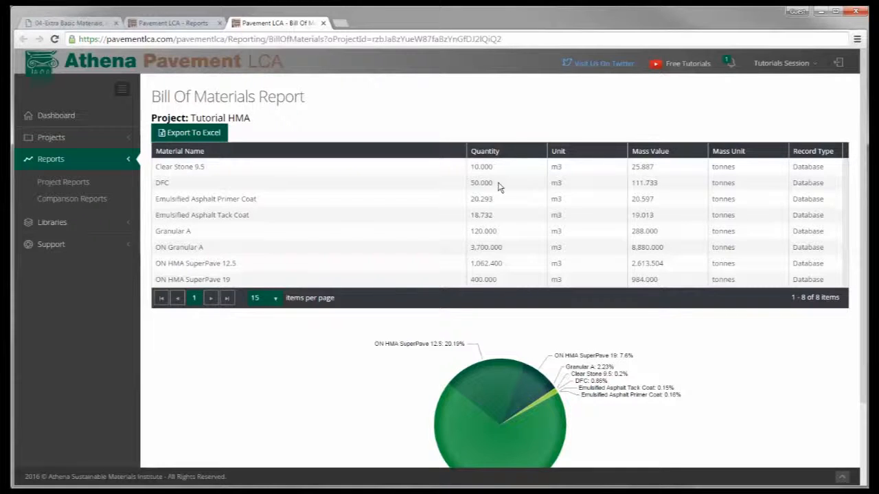
- Open the saved Tutorial PCC project and go to its material transportation settings
{"action": "left_click", "coordinate": [66, 138]}
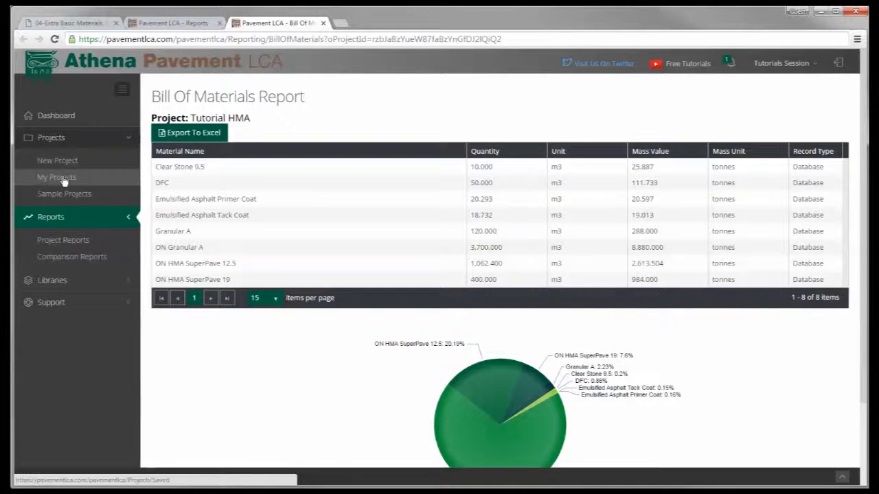
{"action": "left_click", "coordinate": [64, 178]}
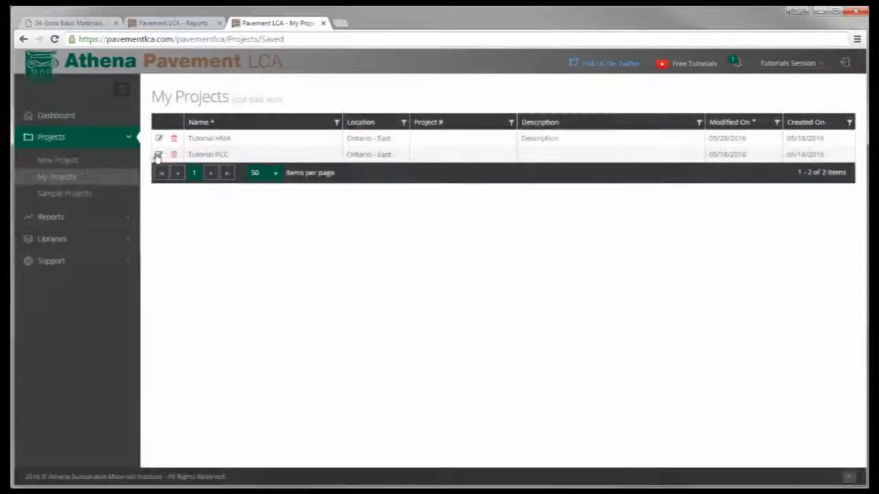
{"action": "left_click", "coordinate": [158, 156]}
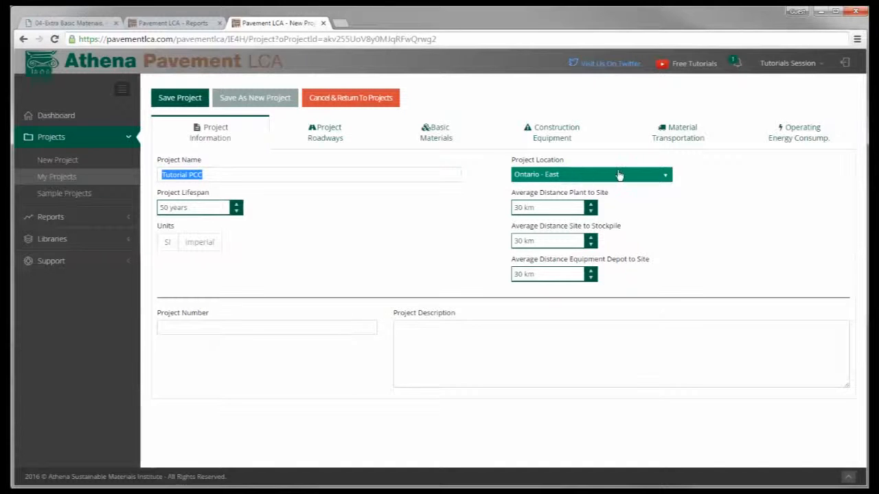
{"action": "left_click", "coordinate": [686, 141]}
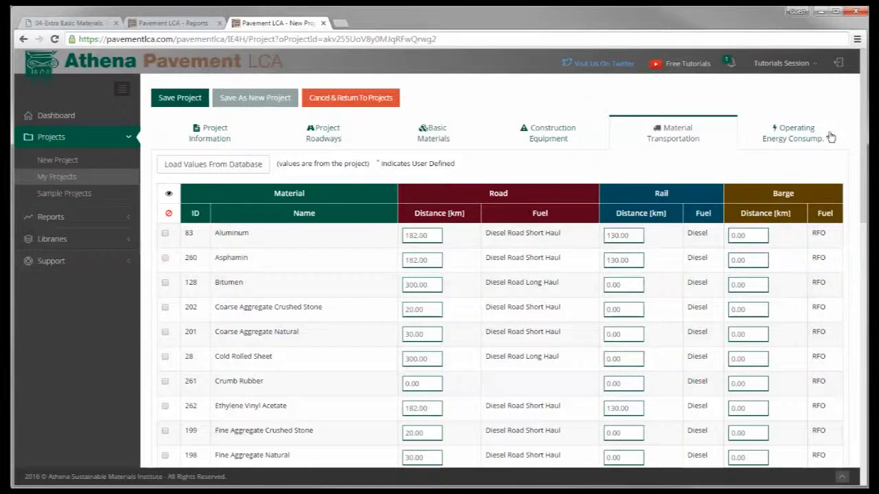
- Set the transport distances for Coarse Aggregate Natural to 100 km by road and 500 km by rail
{"action": "left_click_drag", "start_coordinate": [863, 117], "coordinate": [786, 147]}
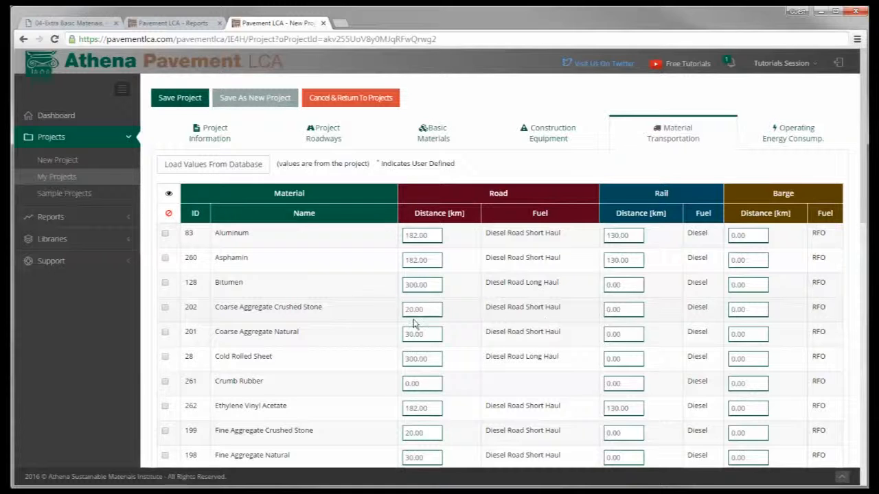
{"action": "scroll", "coordinate": [343, 346], "scroll_direction": "down", "scroll_amount": 6}
{"action": "scroll", "coordinate": [343, 346], "scroll_direction": "up", "scroll_amount": 6}
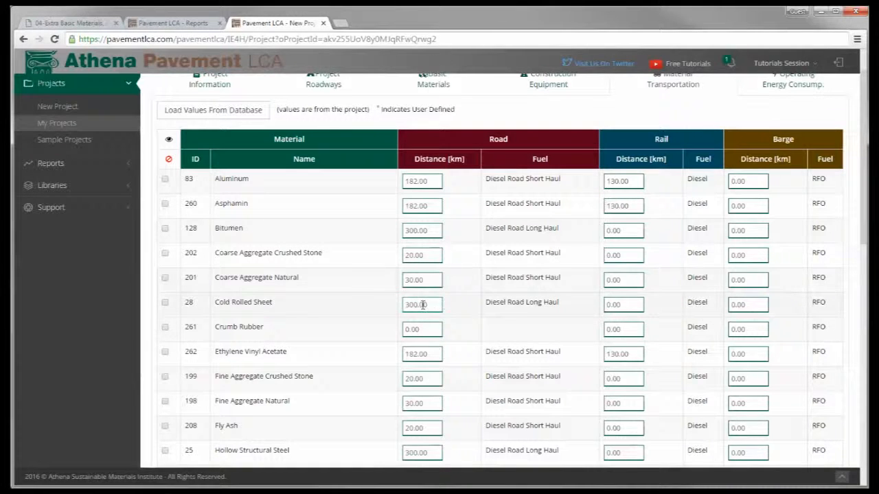
{"action": "left_click_drag", "start_coordinate": [422, 280], "coordinate": [379, 276]}
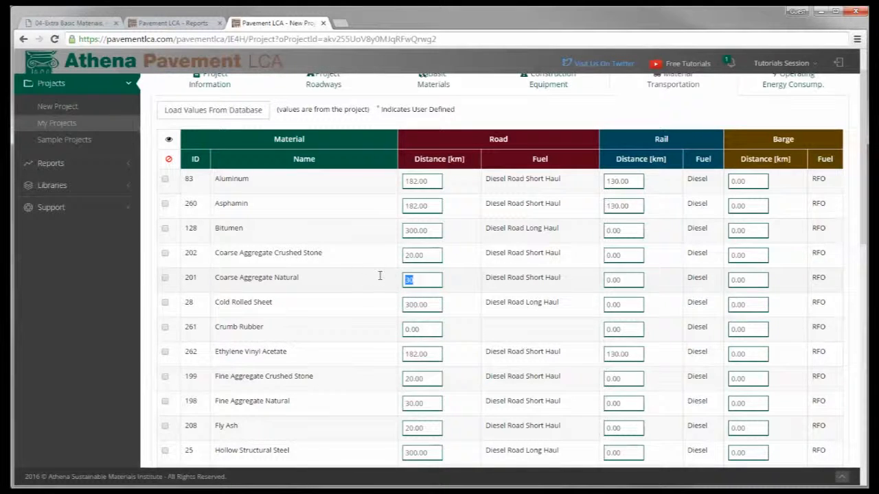
{"action": "type", "text": "100"}
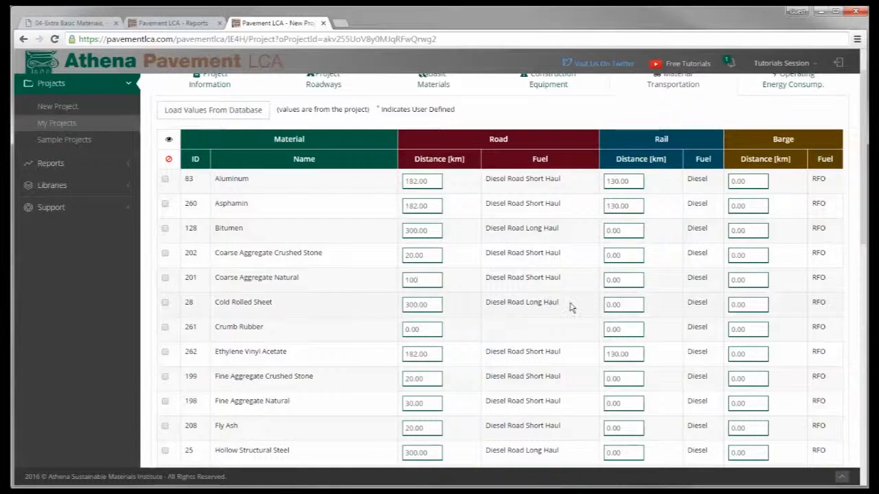
{"action": "left_click", "coordinate": [628, 280]}
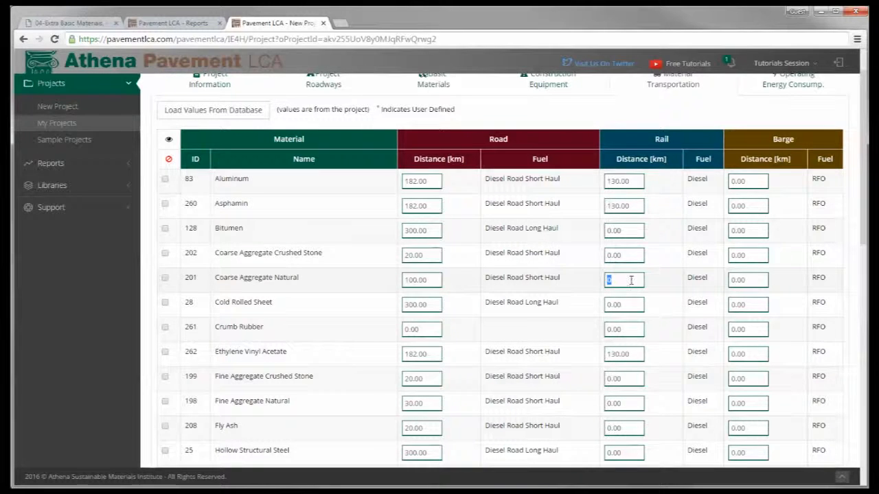
{"action": "type", "text": "500"}
{"action": "left_click", "coordinate": [540, 276]}
- Look through the rest of the material transport list and save the Tutorial PCC project
{"action": "scroll", "coordinate": [589, 264], "scroll_direction": "up", "scroll_amount": 1}
{"action": "scroll", "coordinate": [591, 261], "scroll_direction": "down", "scroll_amount": 5}
{"action": "scroll", "coordinate": [592, 261], "scroll_direction": "down", "scroll_amount": 3}
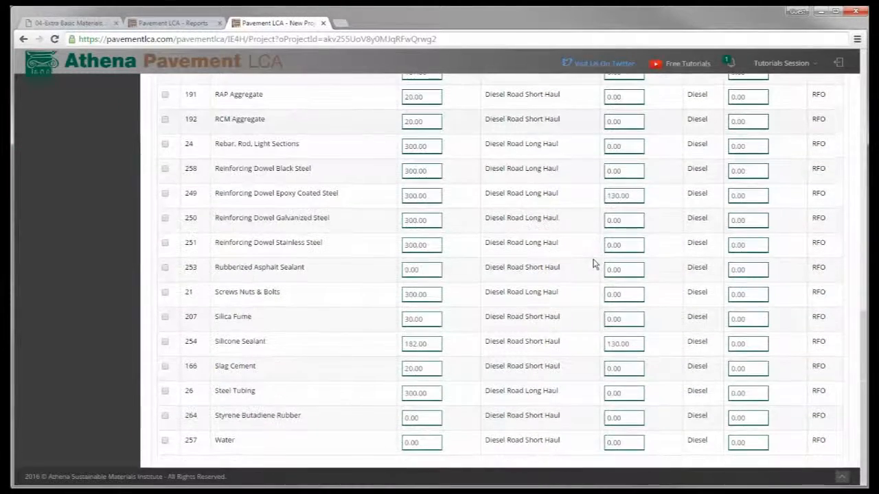
{"action": "scroll", "coordinate": [594, 263], "scroll_direction": "up", "scroll_amount": 7}
{"action": "scroll", "coordinate": [595, 264], "scroll_direction": "up", "scroll_amount": 1}
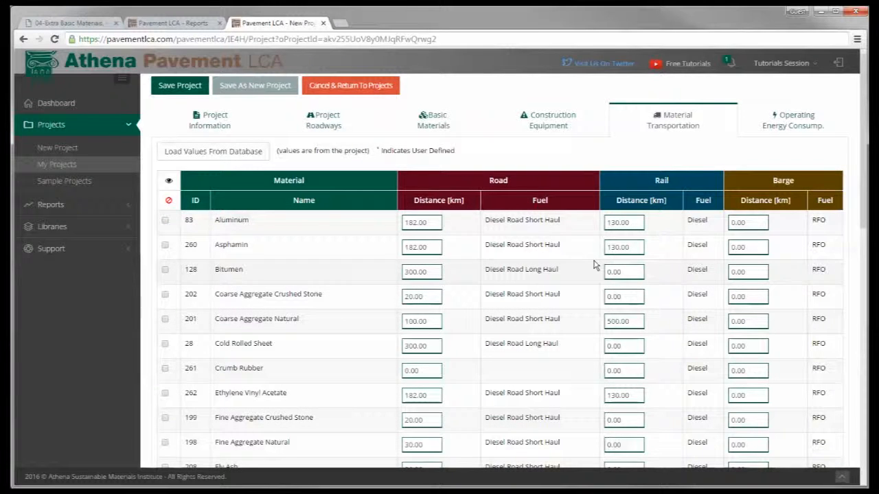
{"action": "left_click", "coordinate": [170, 88]}
- Review the road transport distances of Bitumen, Portland Cement and the fine aggregates, and save the project
{"action": "double_click", "coordinate": [429, 272]}
{"action": "scroll", "coordinate": [372, 363], "scroll_direction": "down", "scroll_amount": 5}
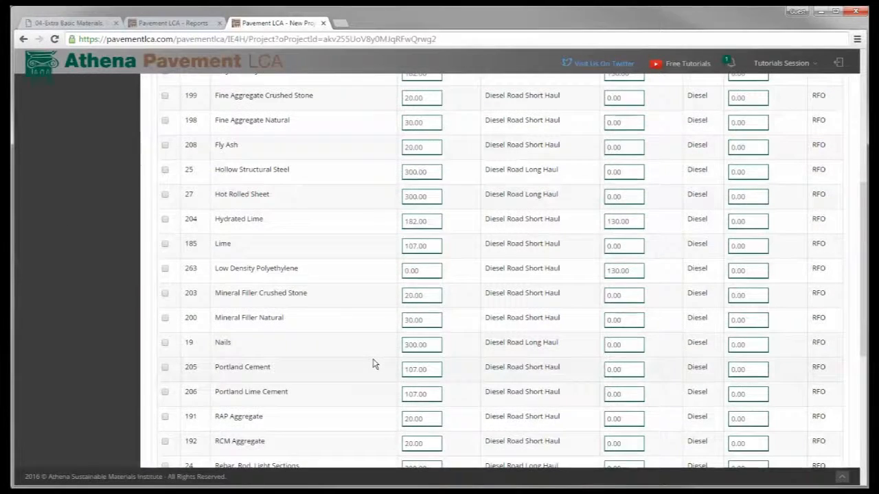
{"action": "scroll", "coordinate": [372, 363], "scroll_direction": "down", "scroll_amount": 2}
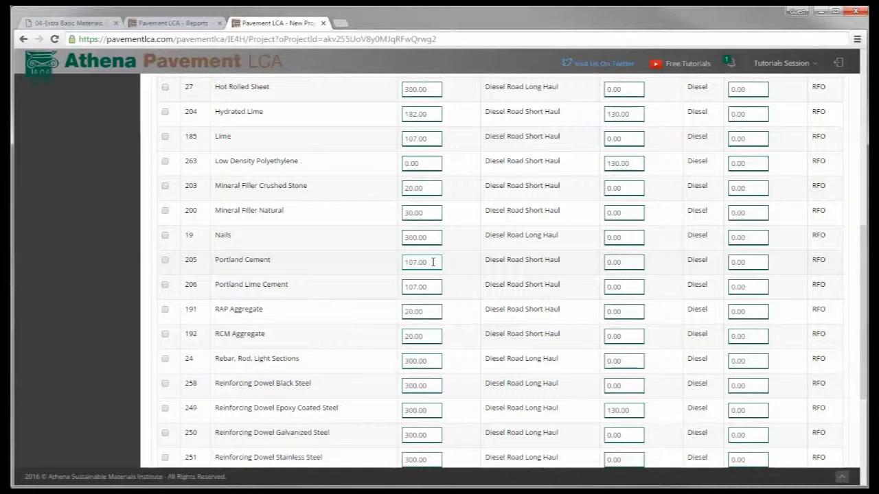
{"action": "scroll", "coordinate": [429, 263], "scroll_direction": "up", "scroll_amount": 3}
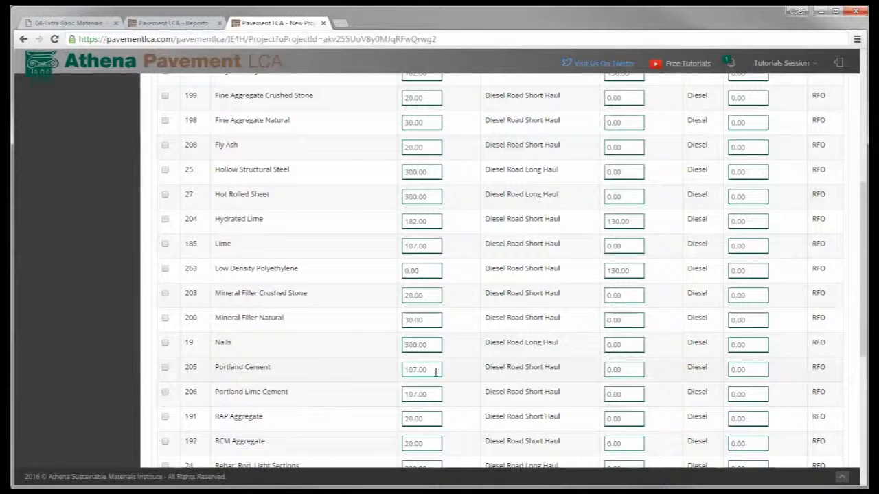
{"action": "scroll", "coordinate": [418, 285], "scroll_direction": "up", "scroll_amount": 5}
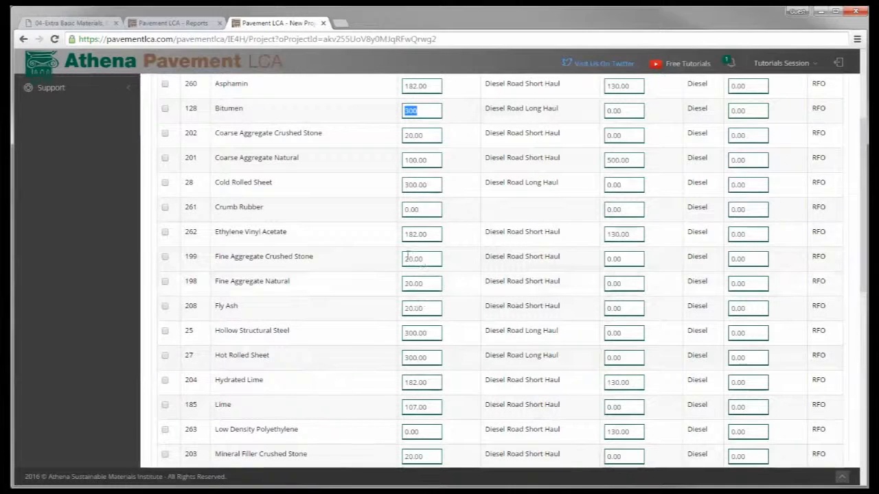
{"action": "scroll", "coordinate": [374, 207], "scroll_direction": "up", "scroll_amount": 3}
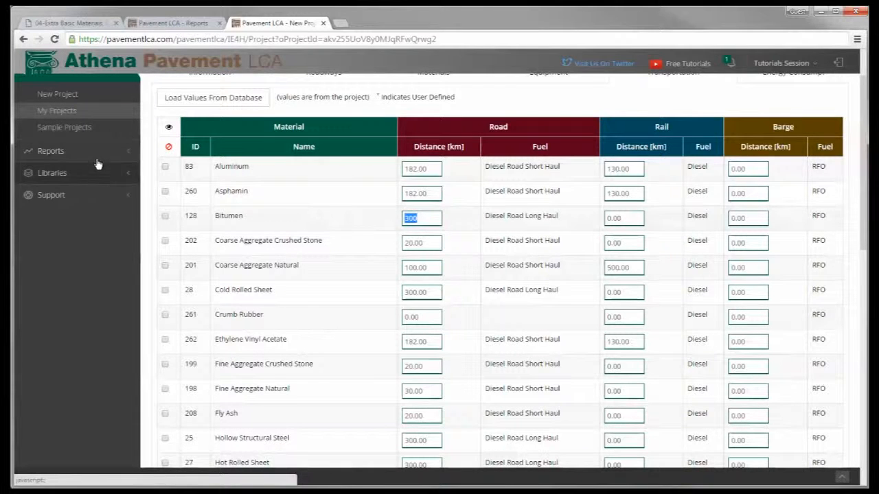
{"action": "scroll", "coordinate": [117, 158], "scroll_direction": "up", "scroll_amount": 2}
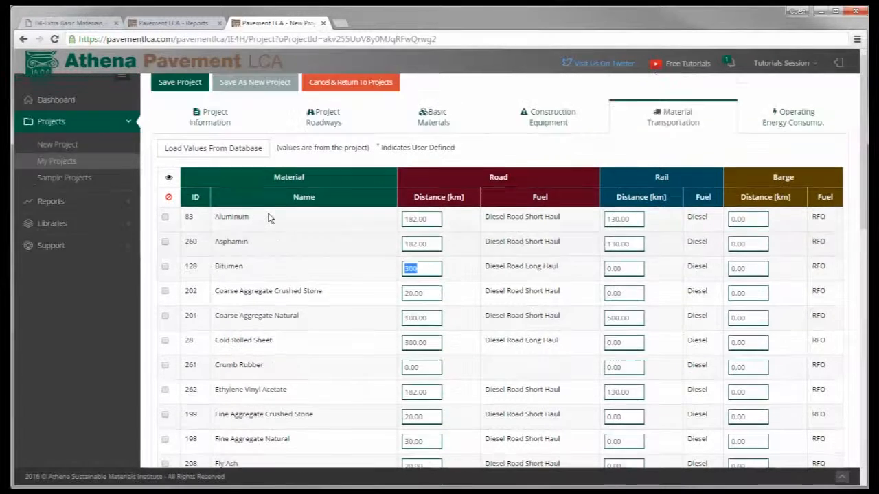
{"action": "left_click", "coordinate": [178, 97]}
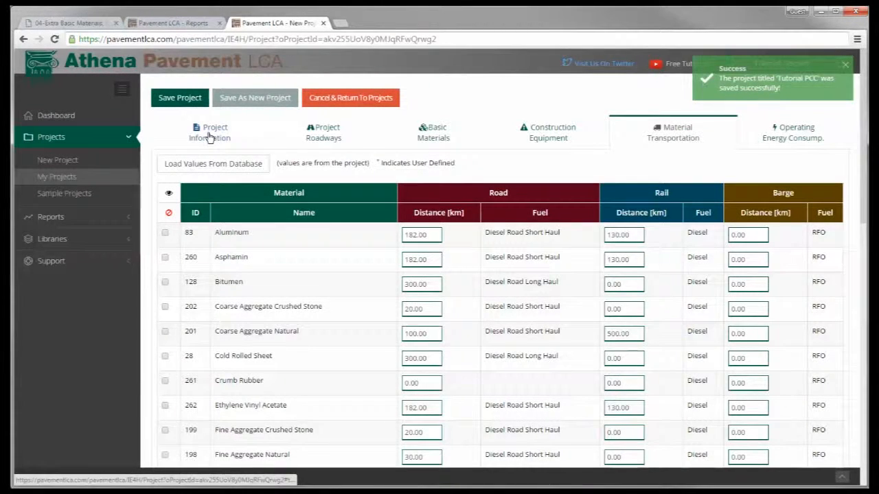
- Set the project's average distance from plant to site to 50 km and save the project
{"action": "left_click", "coordinate": [210, 138]}
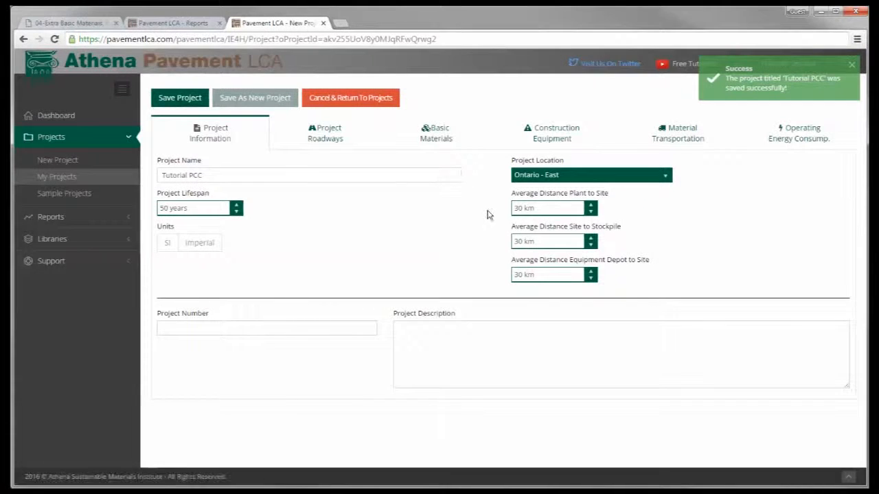
{"action": "double_click", "coordinate": [523, 209]}
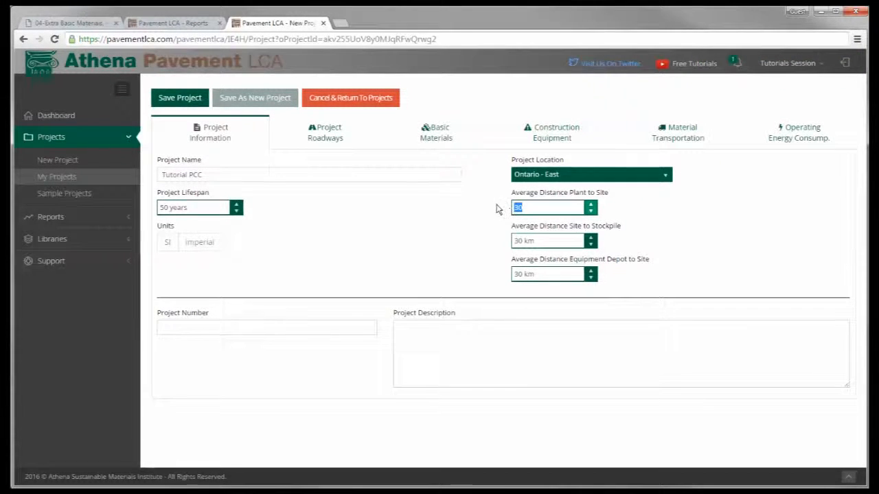
{"action": "type", "text": "50"}
{"action": "left_click", "coordinate": [177, 101]}
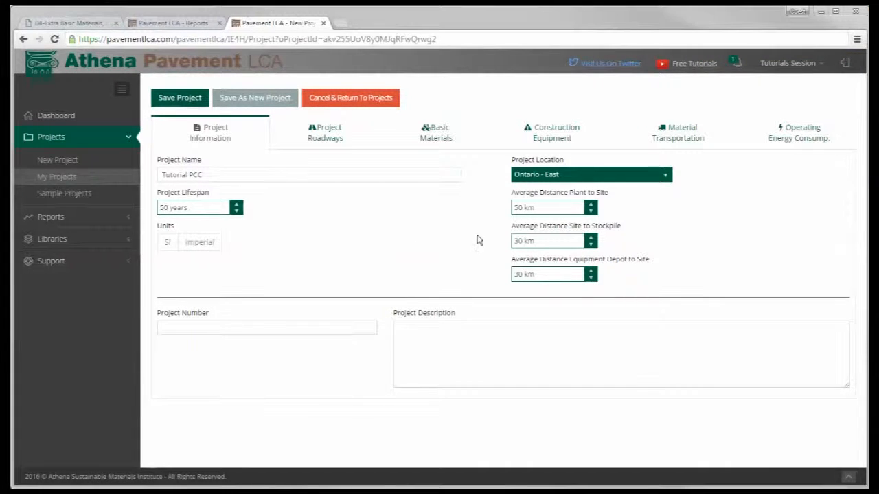
- Set the operating energy consumption to 10,000 kWh of electricity and 2,000 litres of diesel per year
{"action": "left_click", "coordinate": [802, 138]}
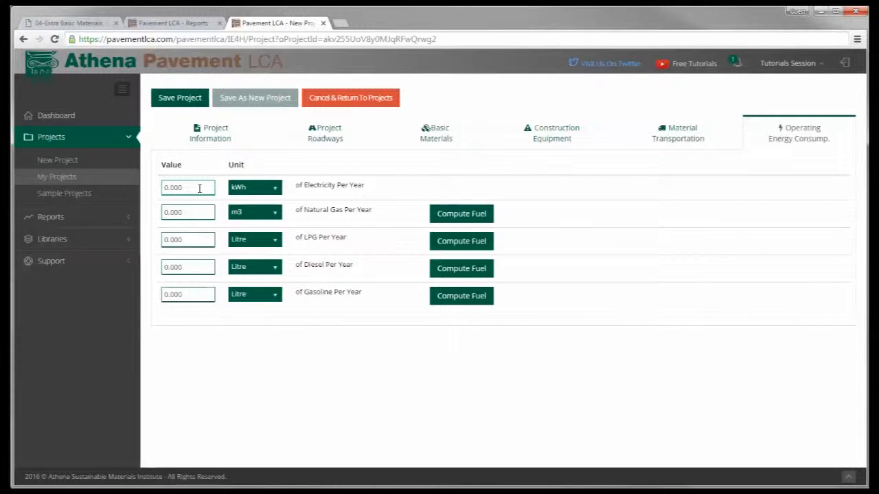
{"action": "left_click", "coordinate": [171, 187]}
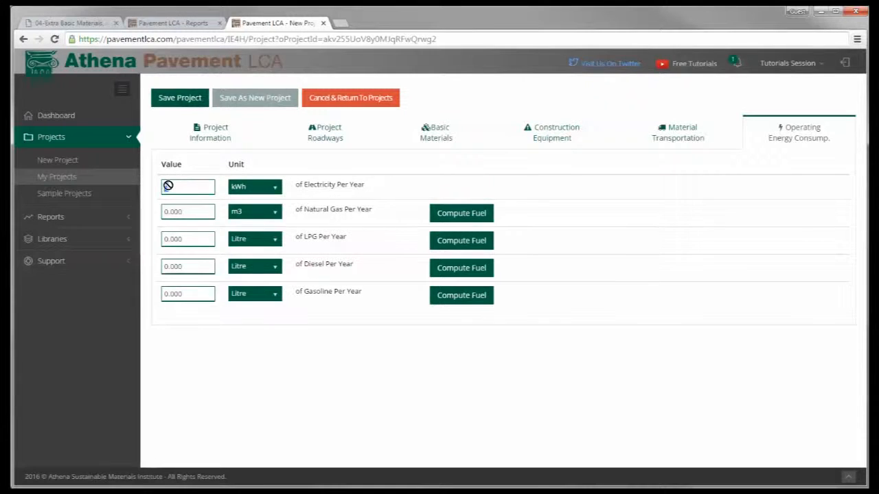
{"action": "type", "text": "10"}
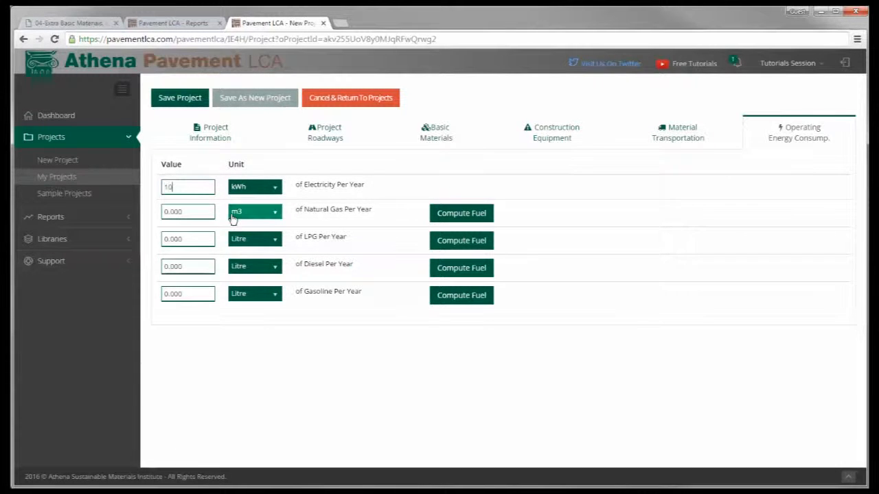
{"action": "type", "text": "000"}
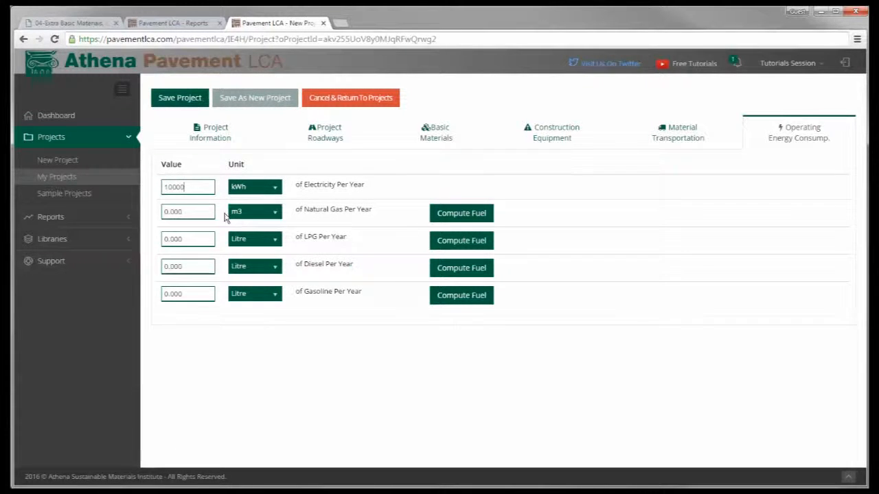
{"action": "left_click", "coordinate": [188, 265]}
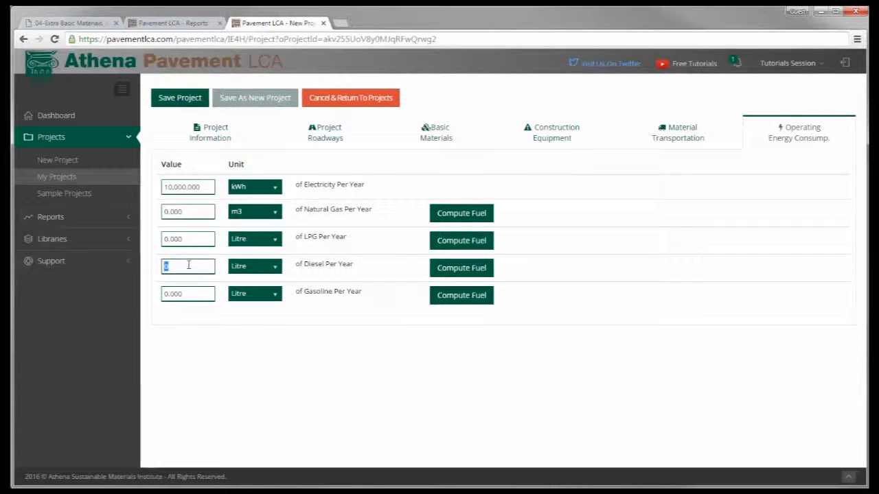
{"action": "type", "text": "2000"}
{"action": "left_click", "coordinate": [200, 298]}
{"action": "left_click", "coordinate": [200, 240]}
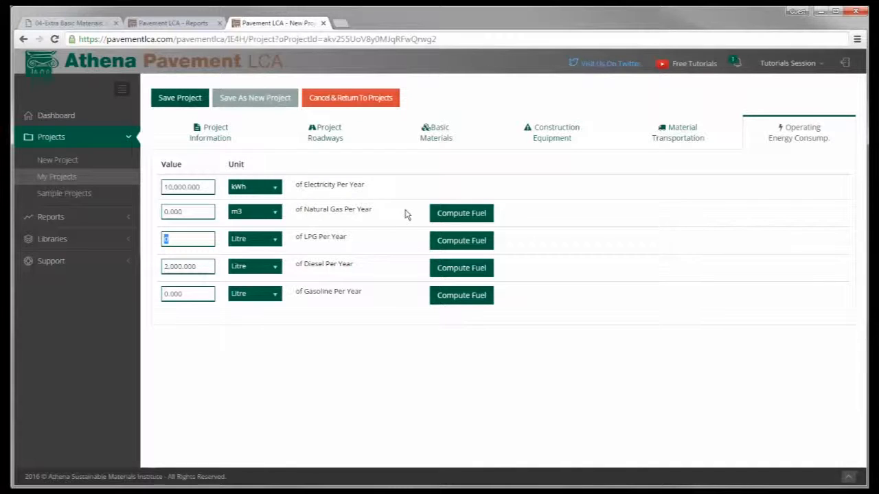
- Convert 50,000 MJ of natural gas to cubic metres, copy it into the yearly operating energy, and save the project
{"action": "left_click", "coordinate": [454, 214]}
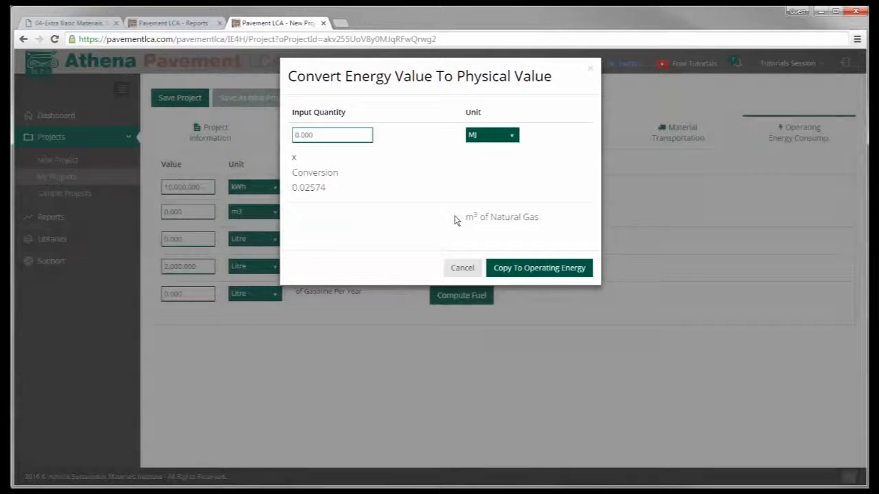
{"action": "left_click", "coordinate": [359, 137]}
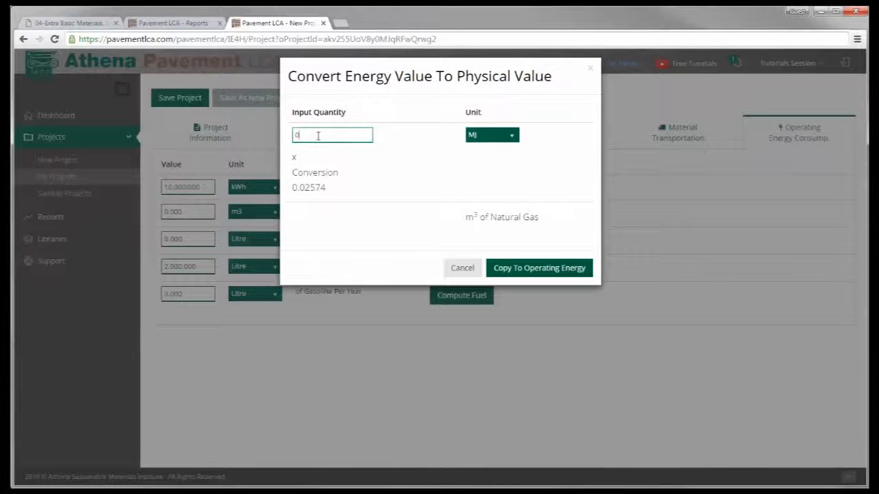
{"action": "type", "text": "50000"}
{"action": "left_click", "coordinate": [523, 270]}
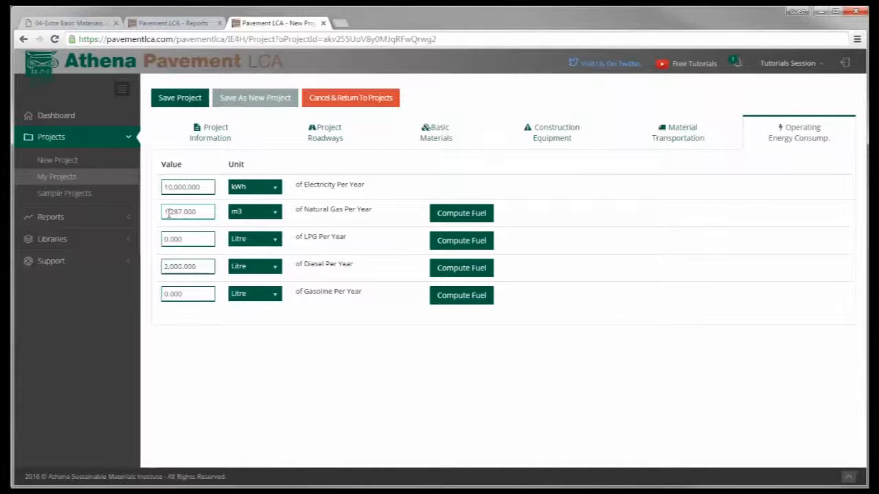
{"action": "left_click", "coordinate": [173, 96]}
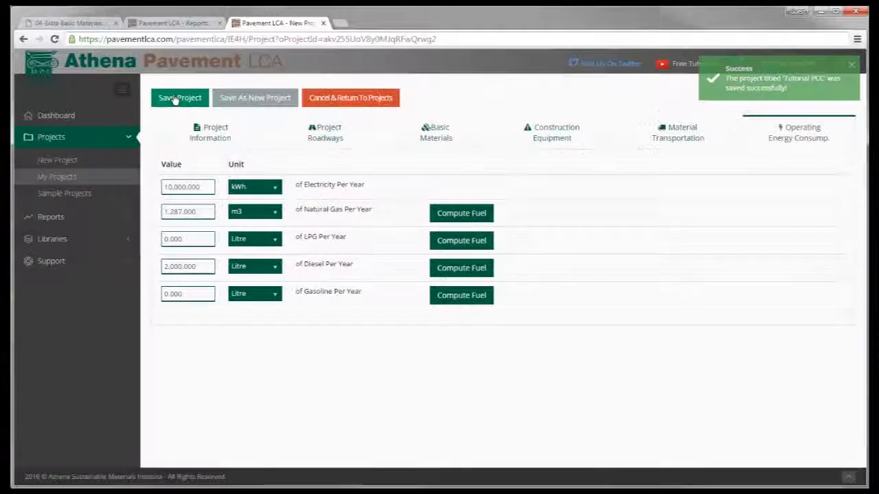